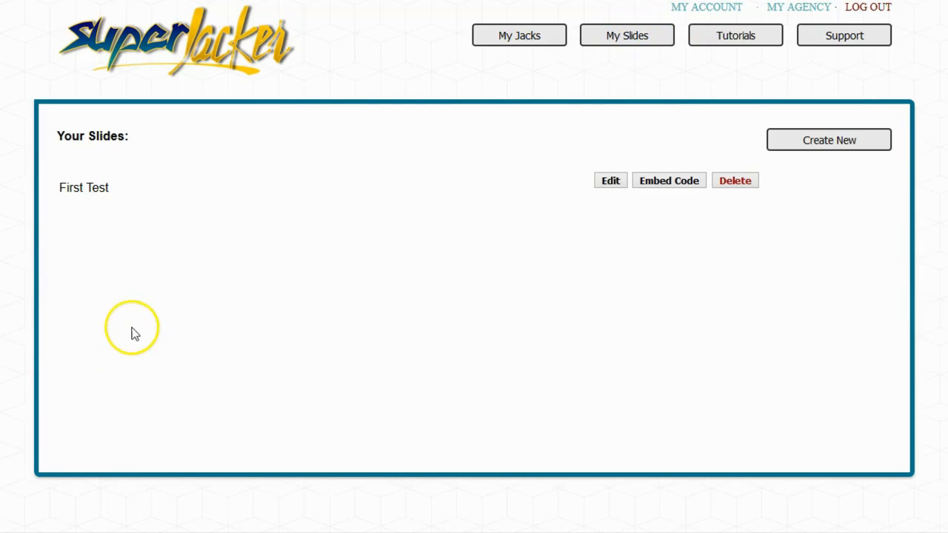
Step: Create a new slide named "Second Test"
click(825, 152)
click(349, 115)
text(Sec)
key(Down)
key(Return)
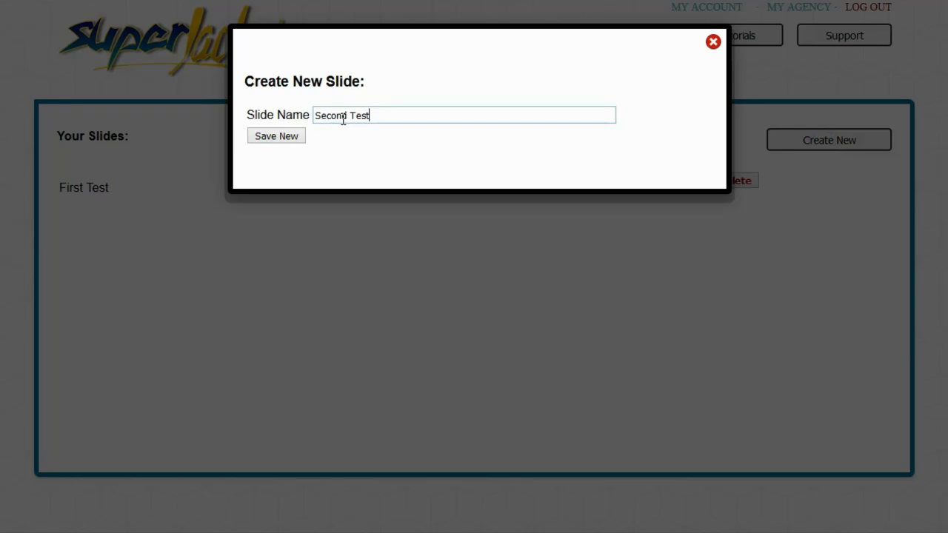
click(276, 137)
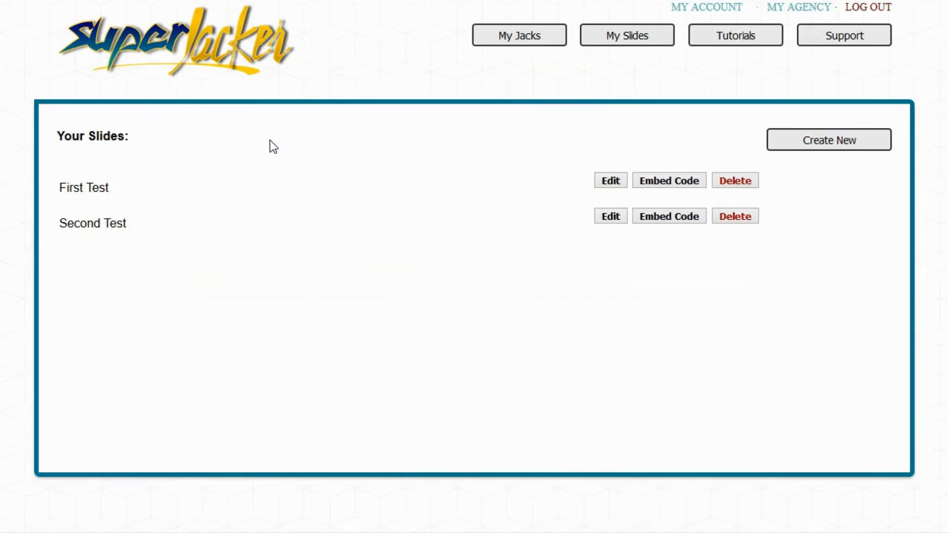
click(609, 217)
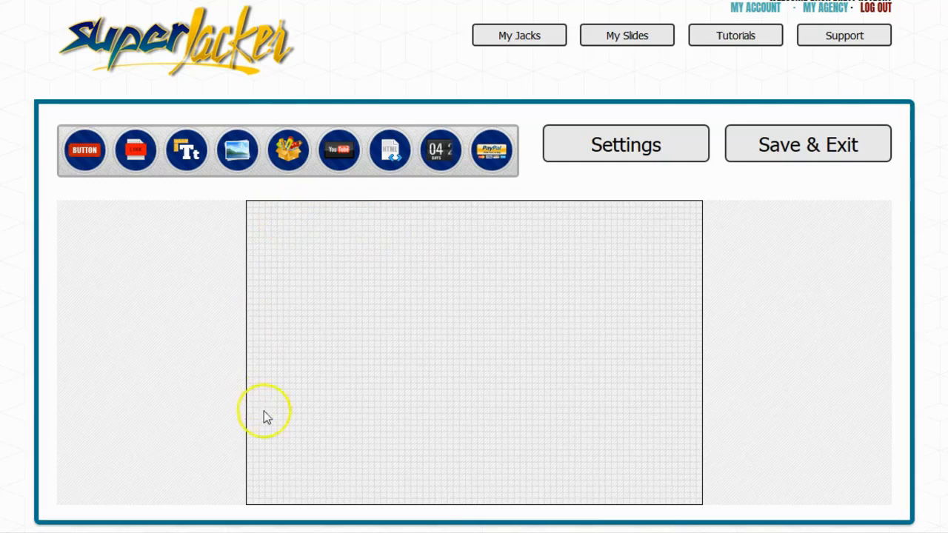
drag(79, 142, 313, 259)
drag(313, 259, 313, 259)
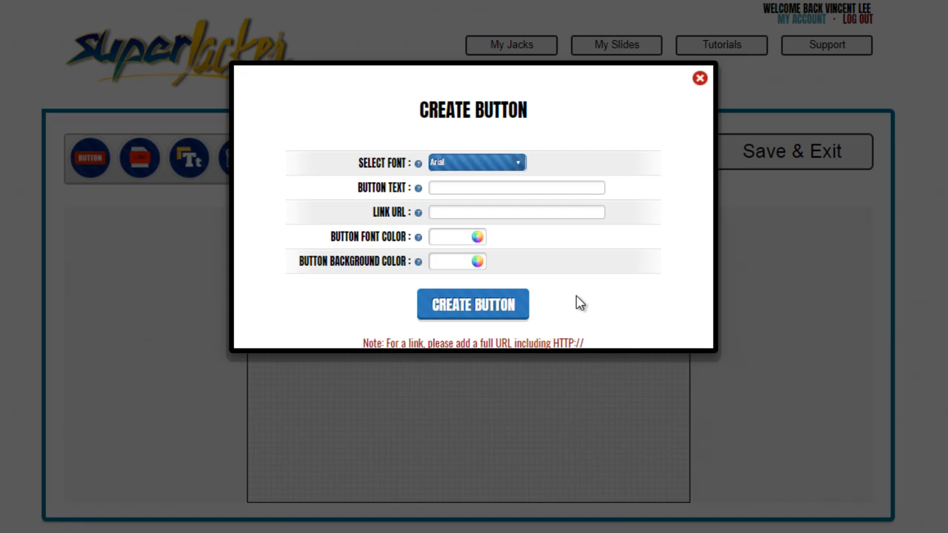
click(585, 190)
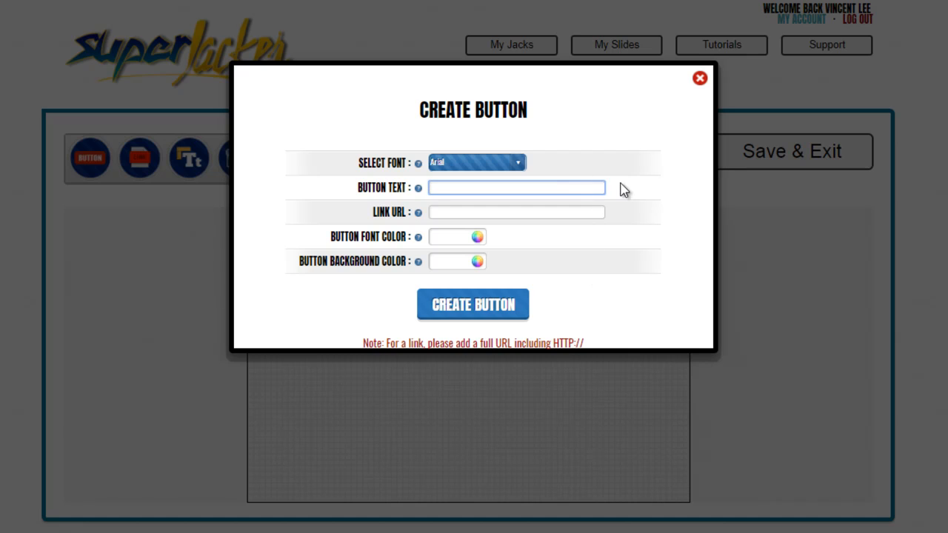
text(My Test Button)
click(592, 212)
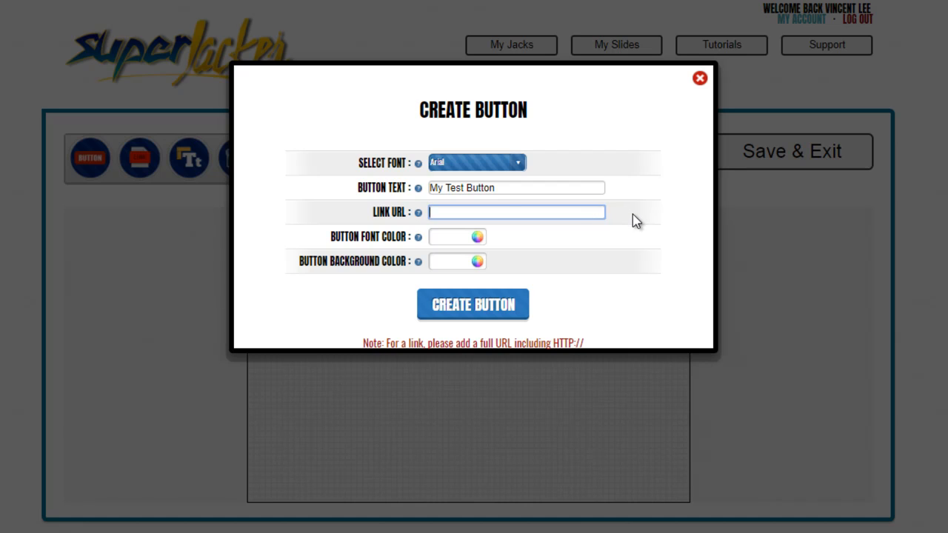
text(http://1superjacker.com)
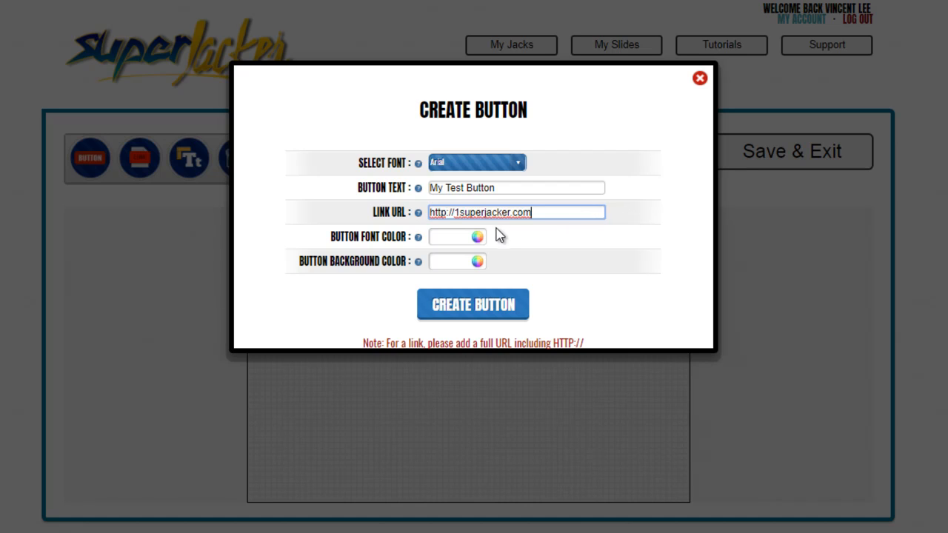
Step: Set the button's font color to black (000000) and its background color to white, and create the button
click(457, 237)
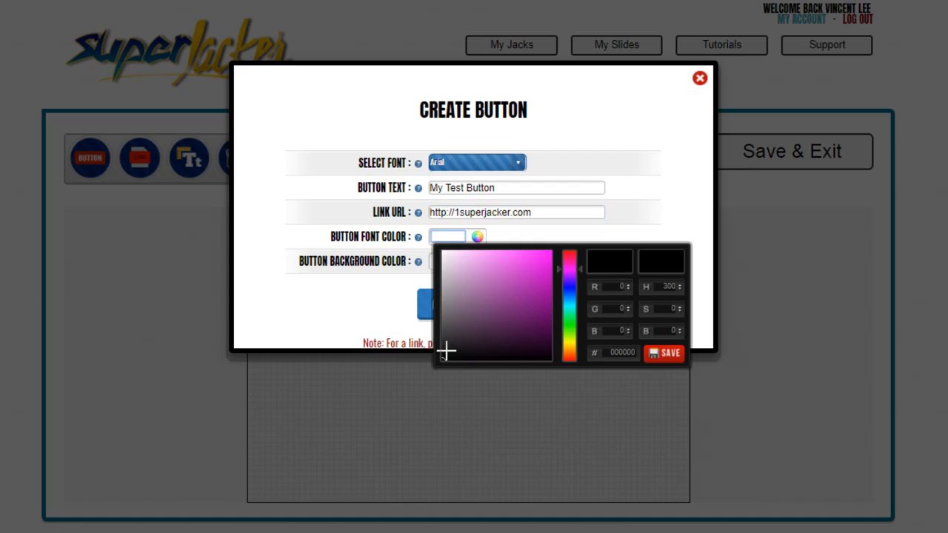
mouse_move(440, 356)
mouse_down()
mouse_move(508, 289)
mouse_move(454, 275)
mouse_move(424, 358)
mouse_up()
click(653, 355)
click(453, 264)
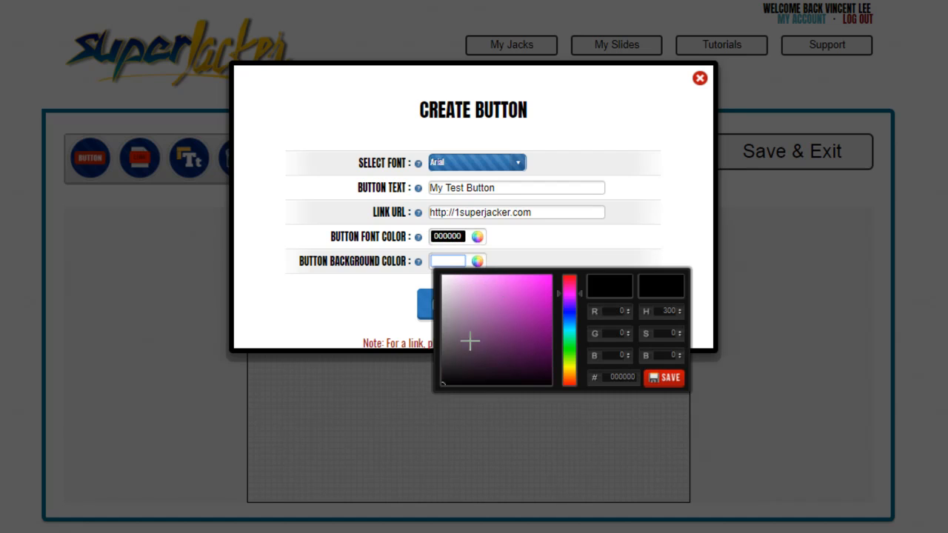
drag(498, 325, 440, 277)
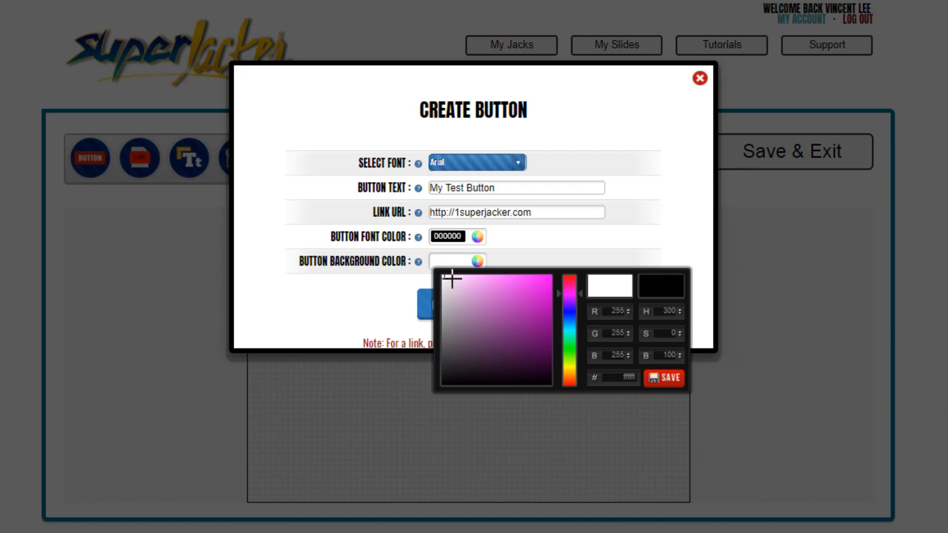
click(665, 379)
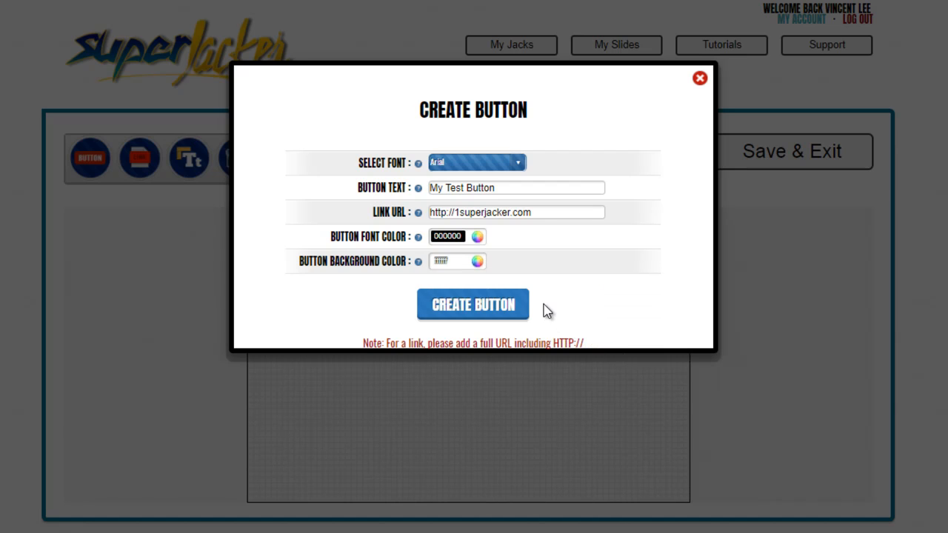
click(497, 315)
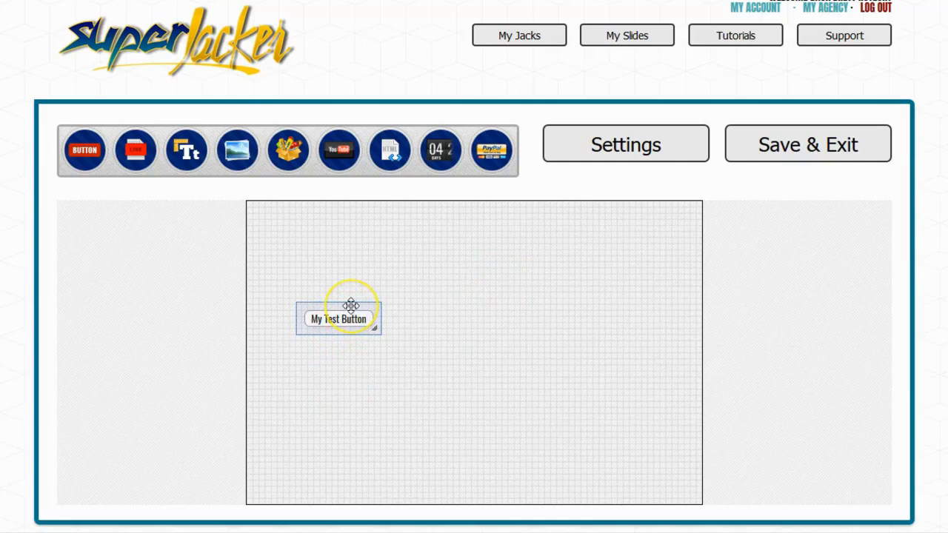
Step: Enlarge My Test Button to span most of the canvas width and place it in the lower half of the slide
drag(351, 305, 549, 282)
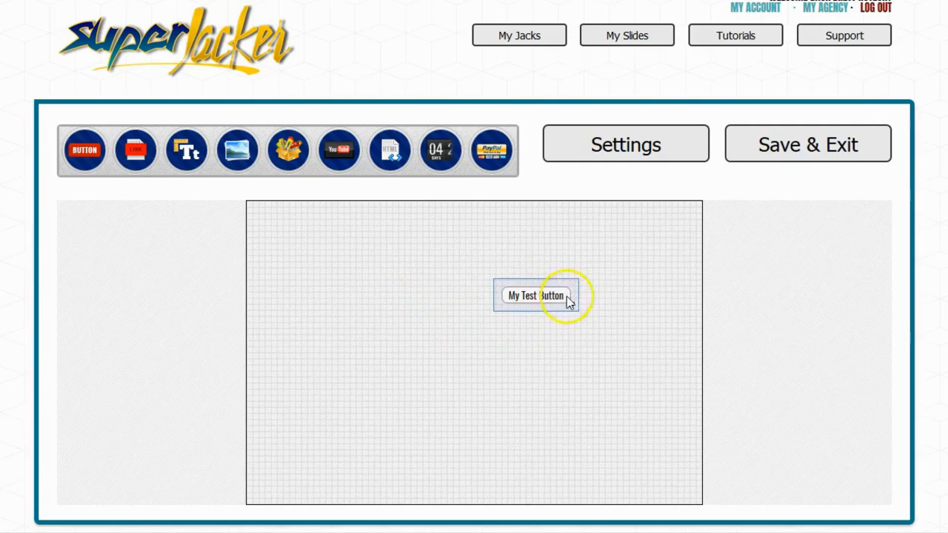
click(573, 281)
drag(573, 280, 357, 266)
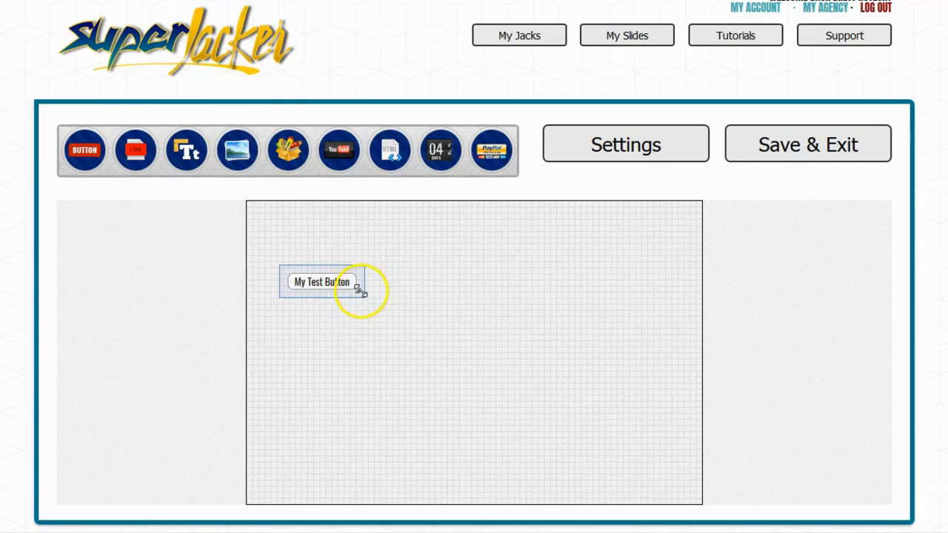
drag(360, 291, 646, 358)
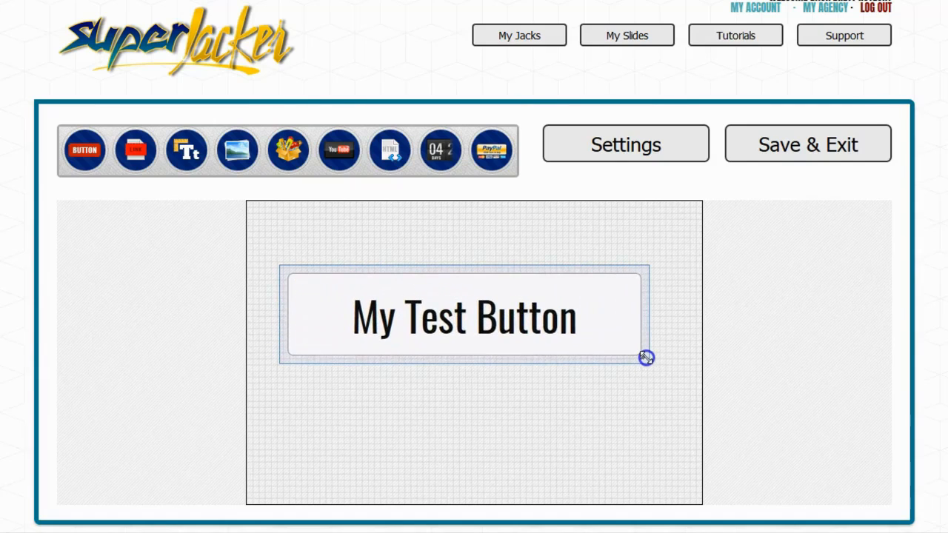
drag(496, 269, 501, 355)
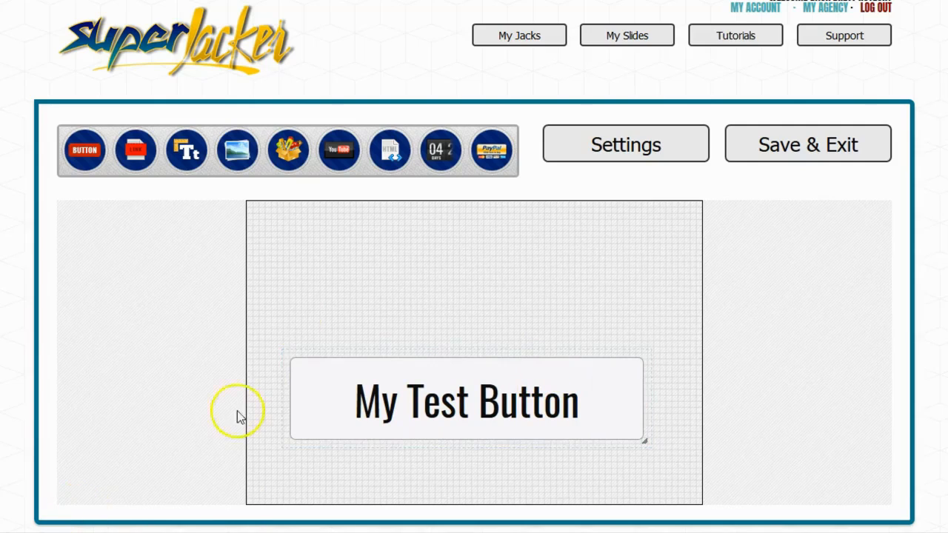
Step: Set the slide height to 600 in the Second Test slide's settings
click(669, 148)
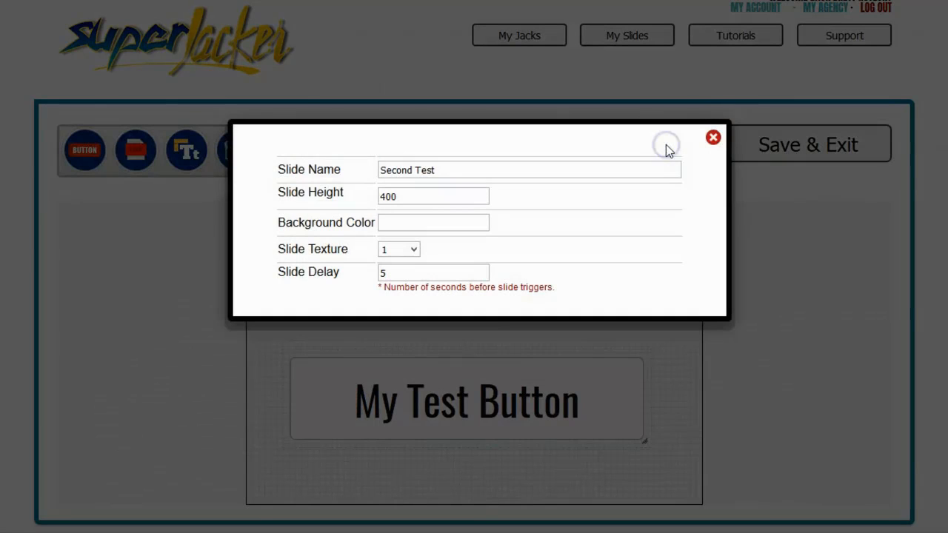
click(622, 138)
click(480, 171)
click(440, 202)
key(BackSpace)
key(BackSpace)
key(BackSpace)
text(600)
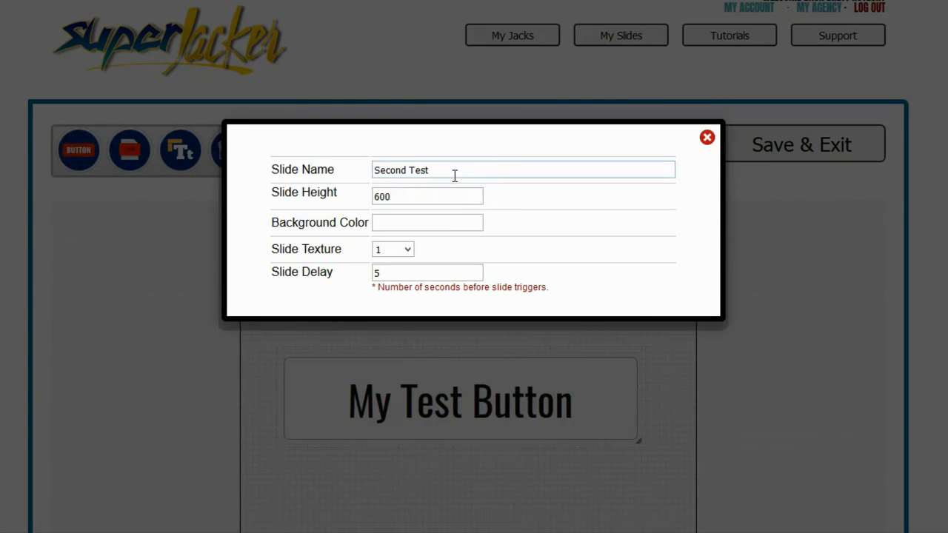
Step: Set the slide's background color to dark blue (111582) and save and exit the slide
click(430, 220)
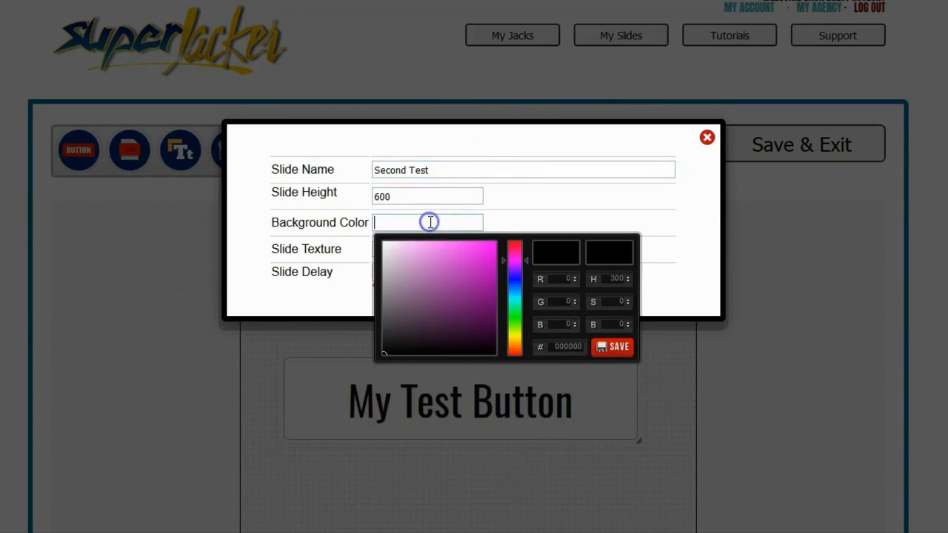
click(482, 265)
mouse_move(482, 264)
mouse_down()
mouse_move(423, 299)
mouse_move(482, 320)
mouse_move(468, 277)
mouse_move(421, 260)
mouse_move(444, 321)
mouse_move(466, 324)
mouse_up()
mouse_move(514, 275)
mouse_down()
mouse_move(515, 265)
mouse_move(515, 278)
mouse_up()
drag(480, 317, 482, 296)
click(600, 345)
click(405, 269)
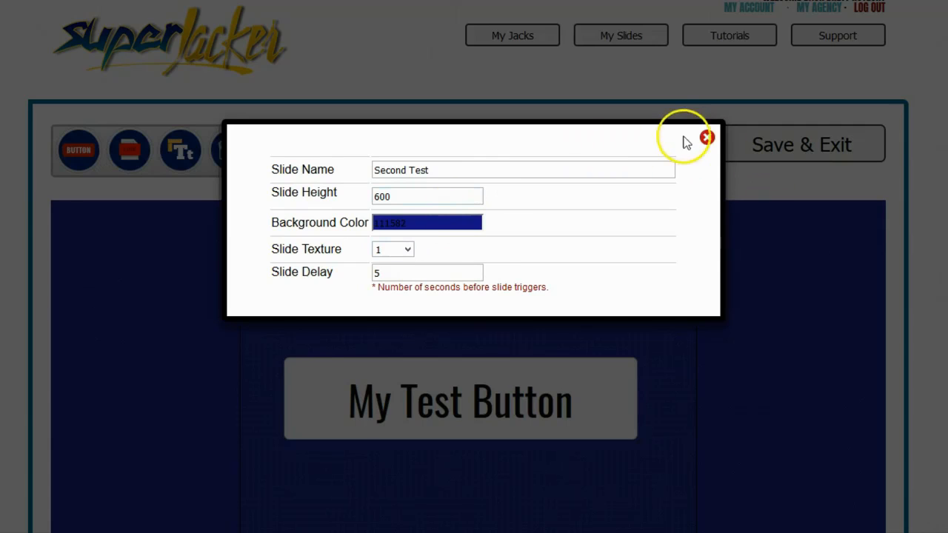
click(708, 138)
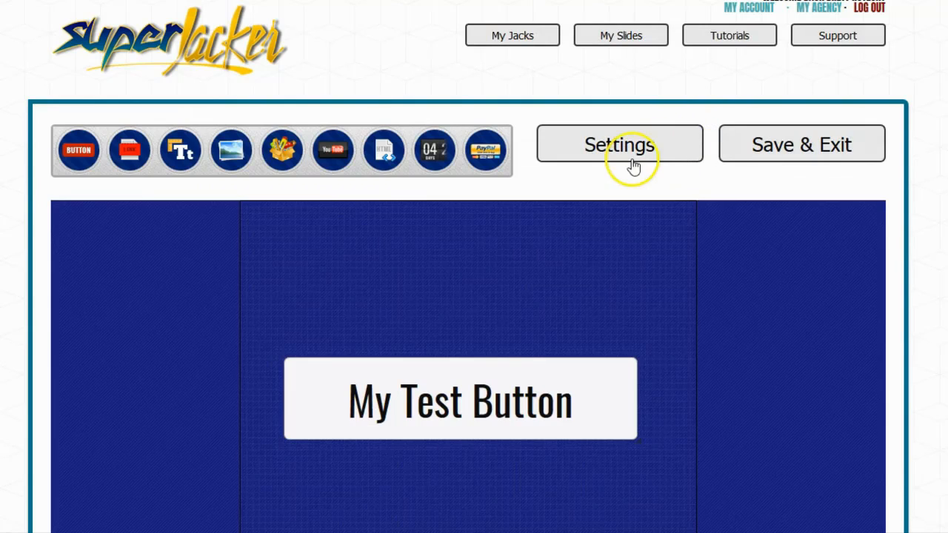
click(769, 150)
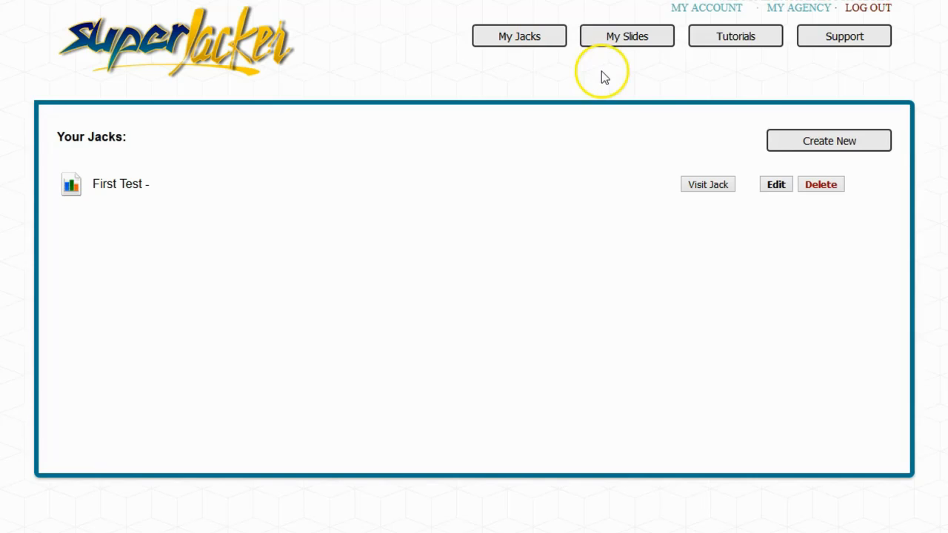
Step: Create a new jack named "Second Test"
click(825, 146)
click(372, 116)
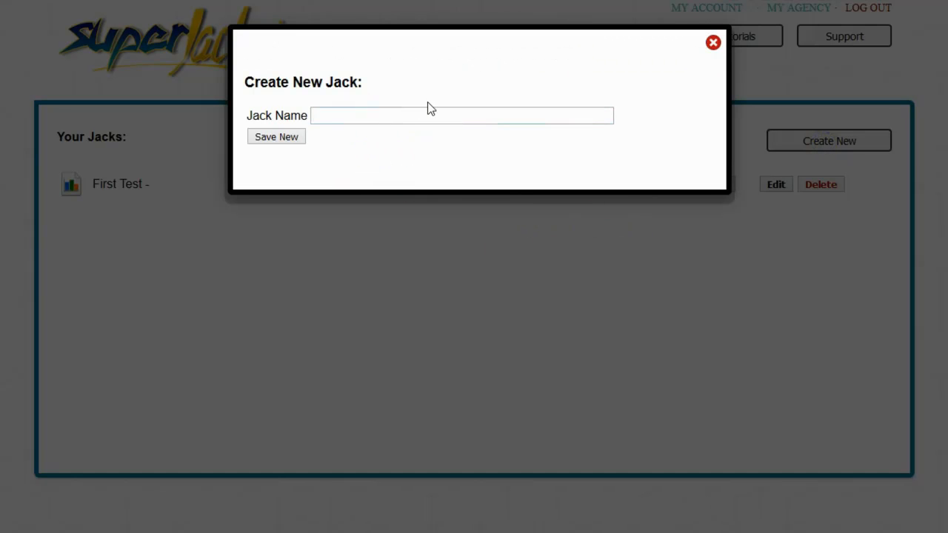
text(Se)
key(Down)
key(Return)
click(294, 140)
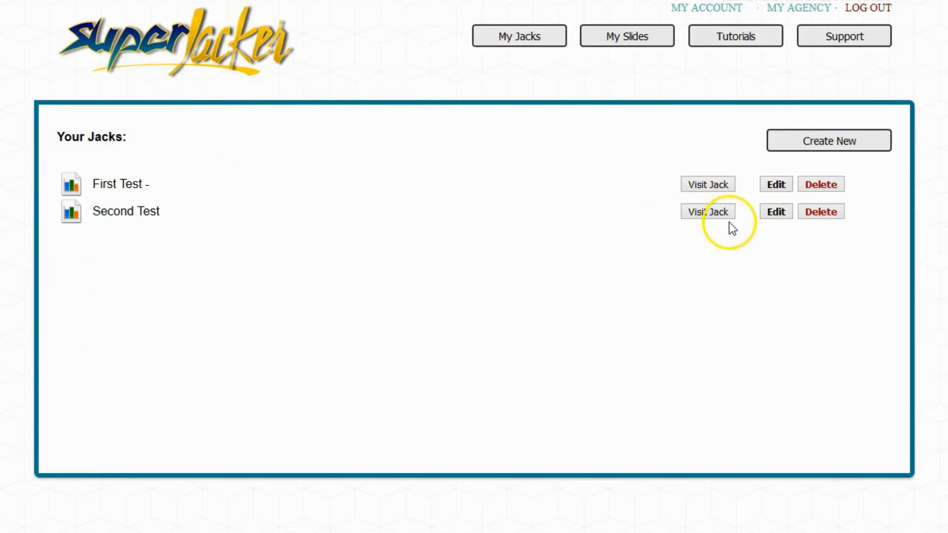
click(776, 213)
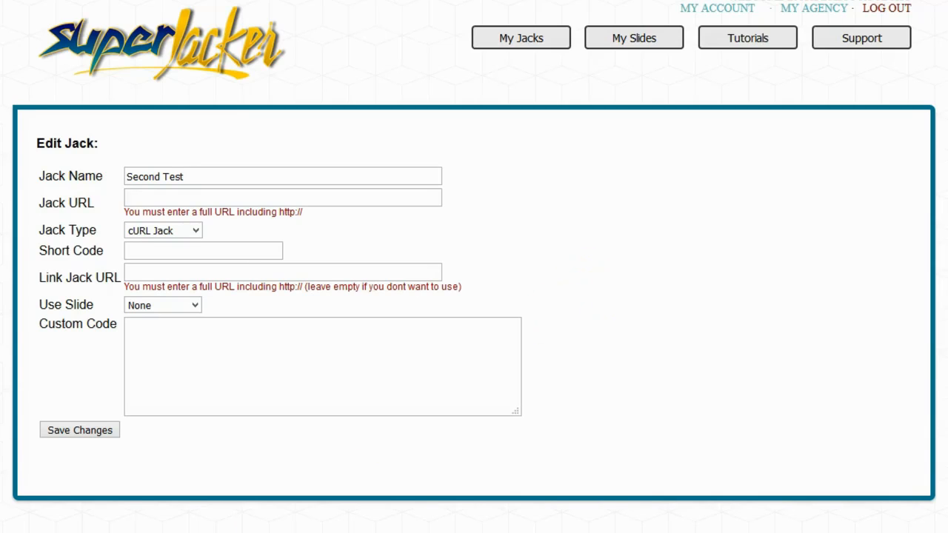
click(136, 200)
right_click(135, 199)
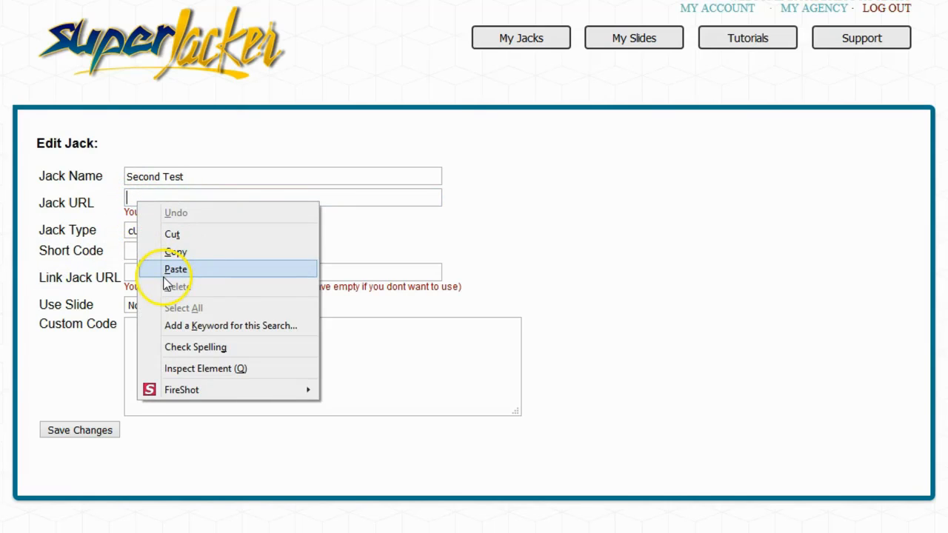
click(171, 269)
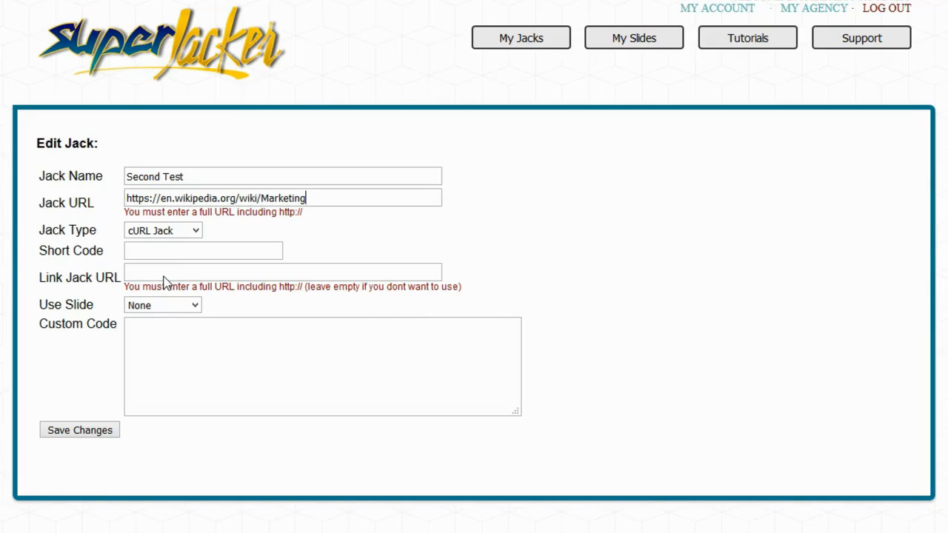
click(196, 233)
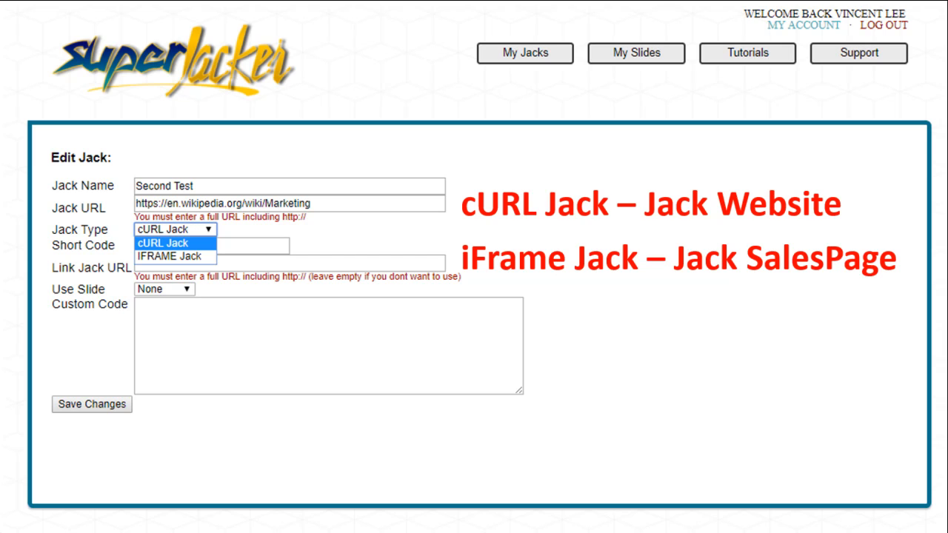
click(252, 245)
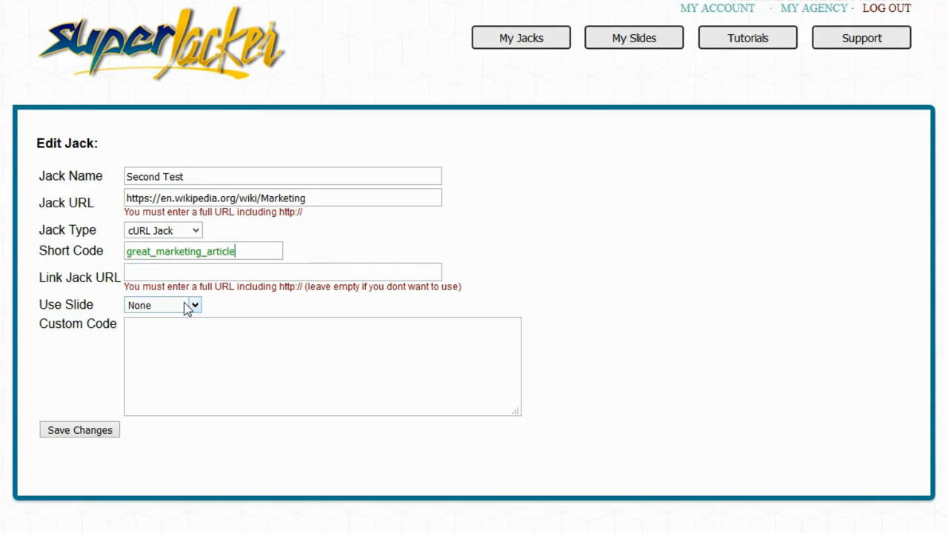
Step: Assign the First Test slide to the jack, saving the changes, and visit the Second Test jack
click(197, 308)
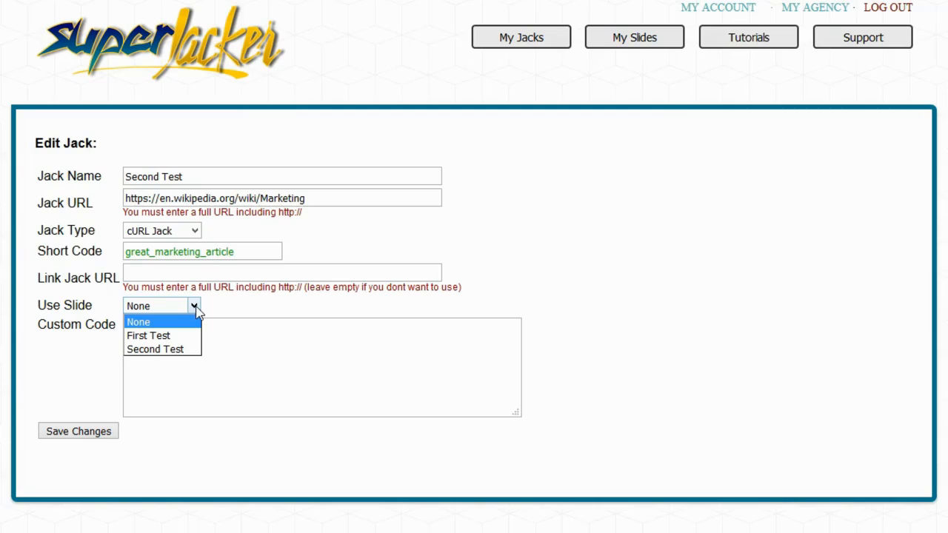
drag(197, 311, 160, 356)
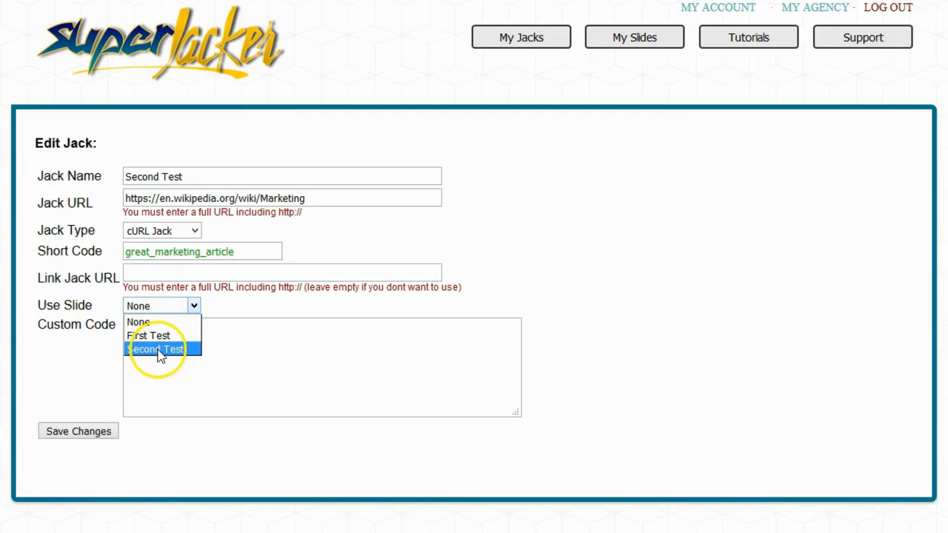
click(159, 337)
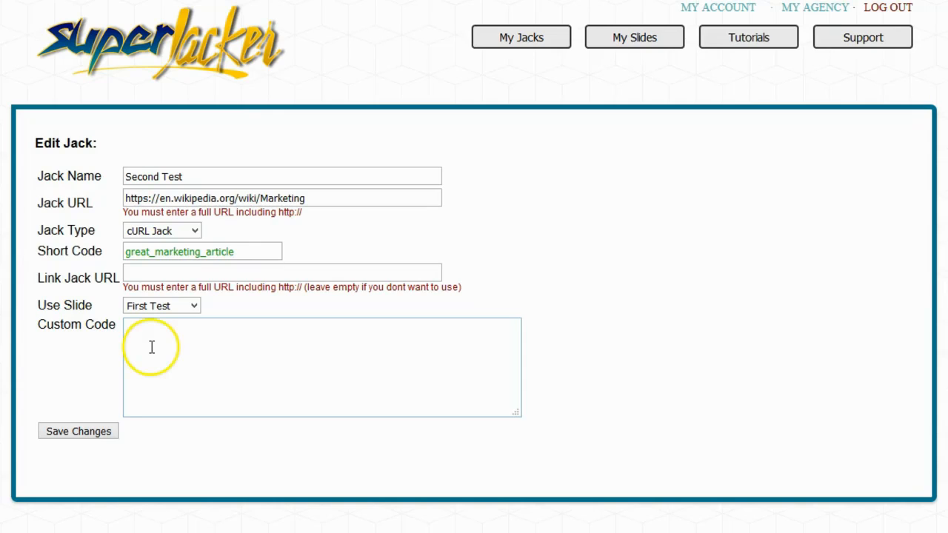
click(88, 440)
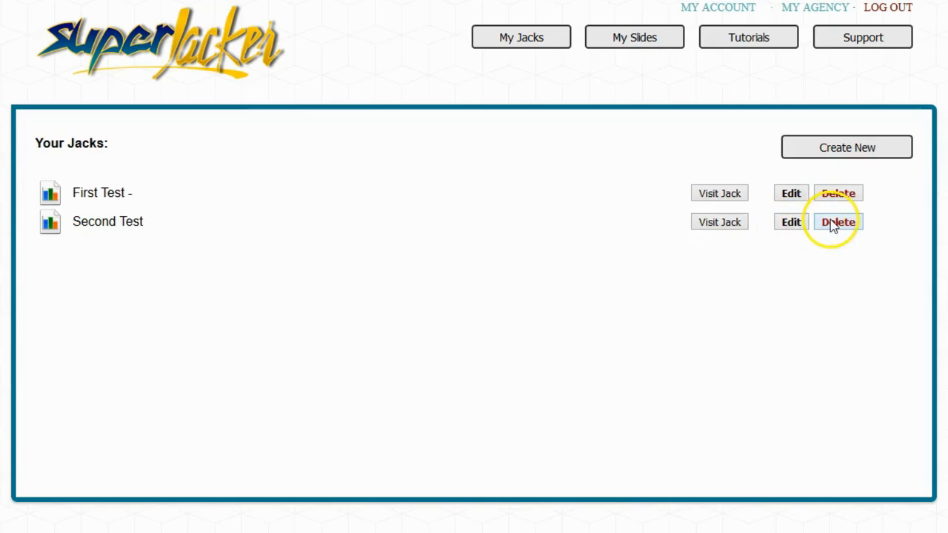
click(727, 224)
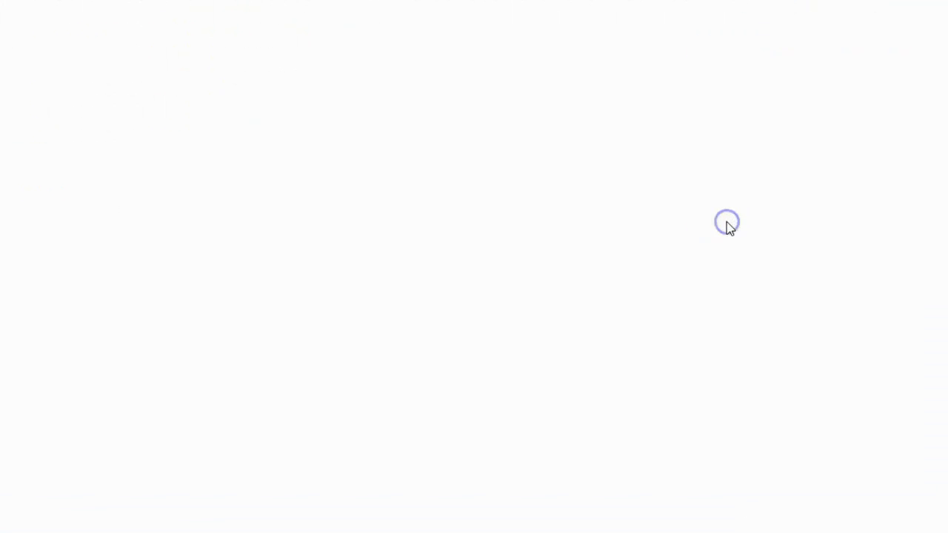